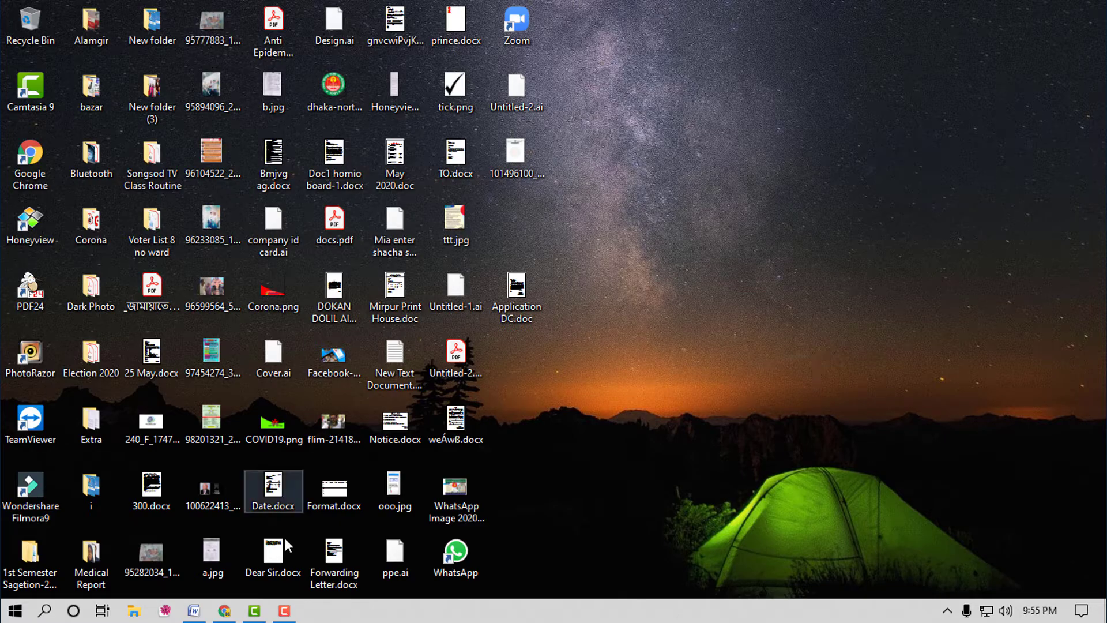
pyautogui.click(194, 610)
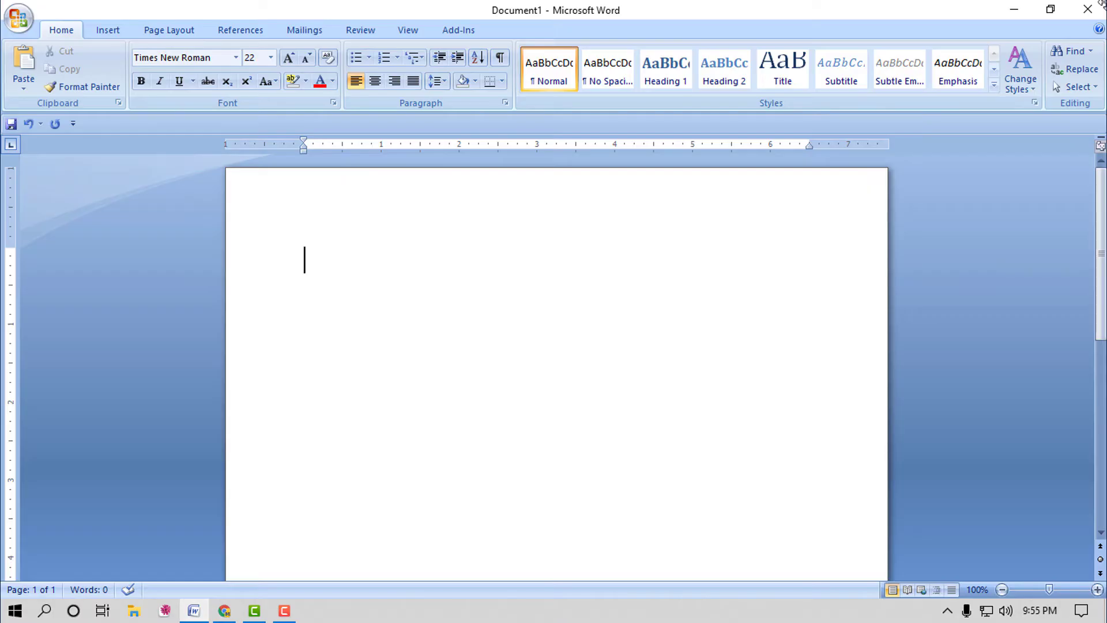
pyautogui.write('4589')
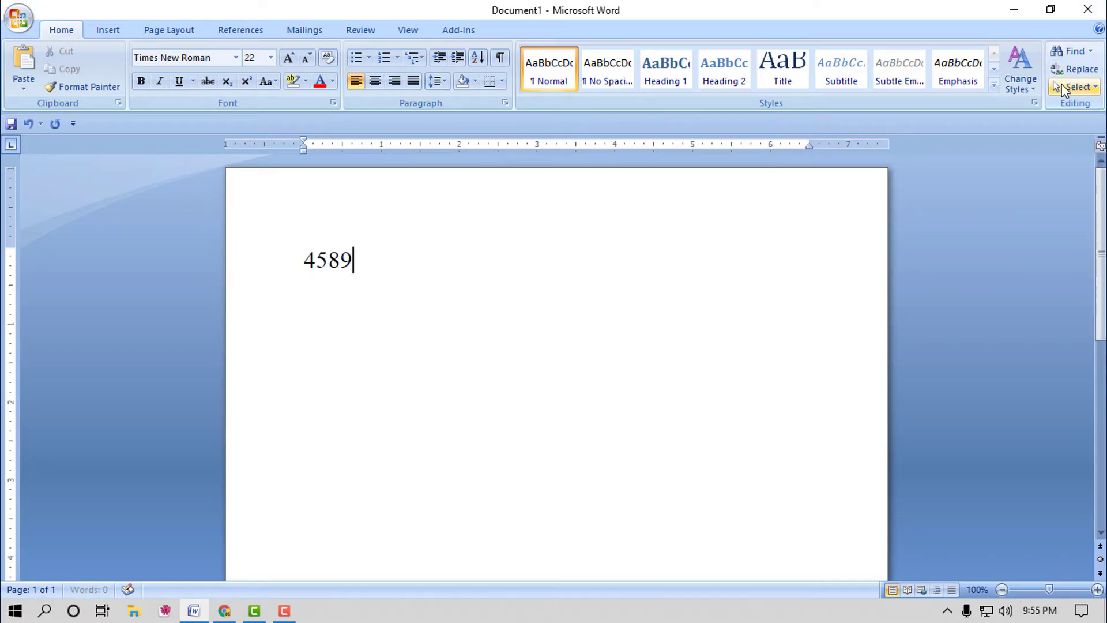
pyautogui.write('56856254')
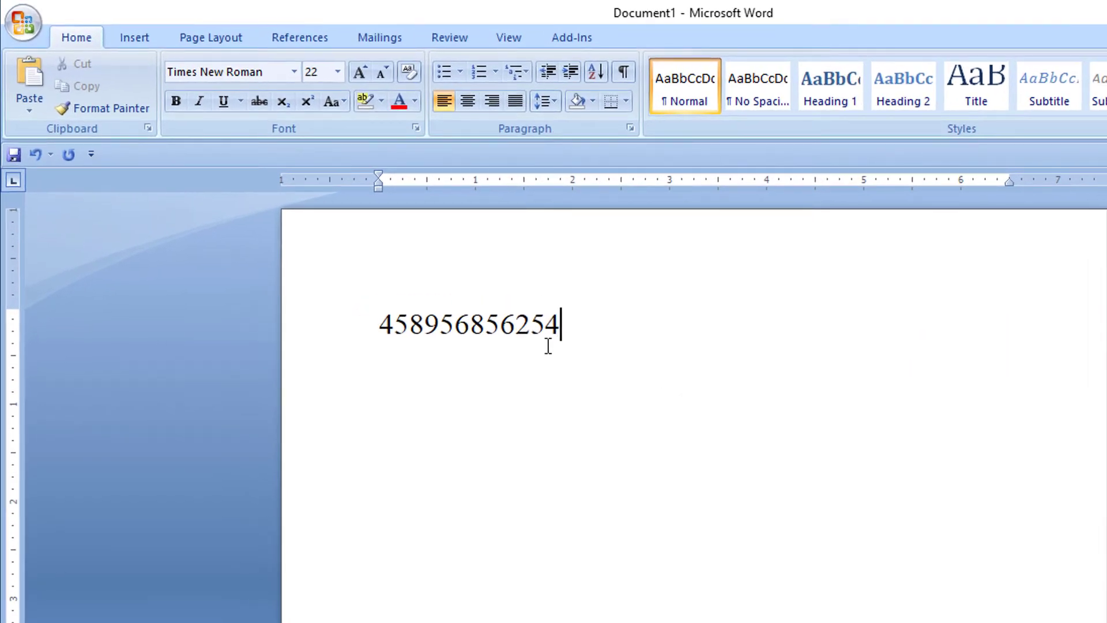
pyautogui.click(547, 327)
pyautogui.click(535, 330)
pyautogui.click(522, 328)
pyautogui.click(507, 327)
pyautogui.click(478, 328)
pyautogui.click(471, 327)
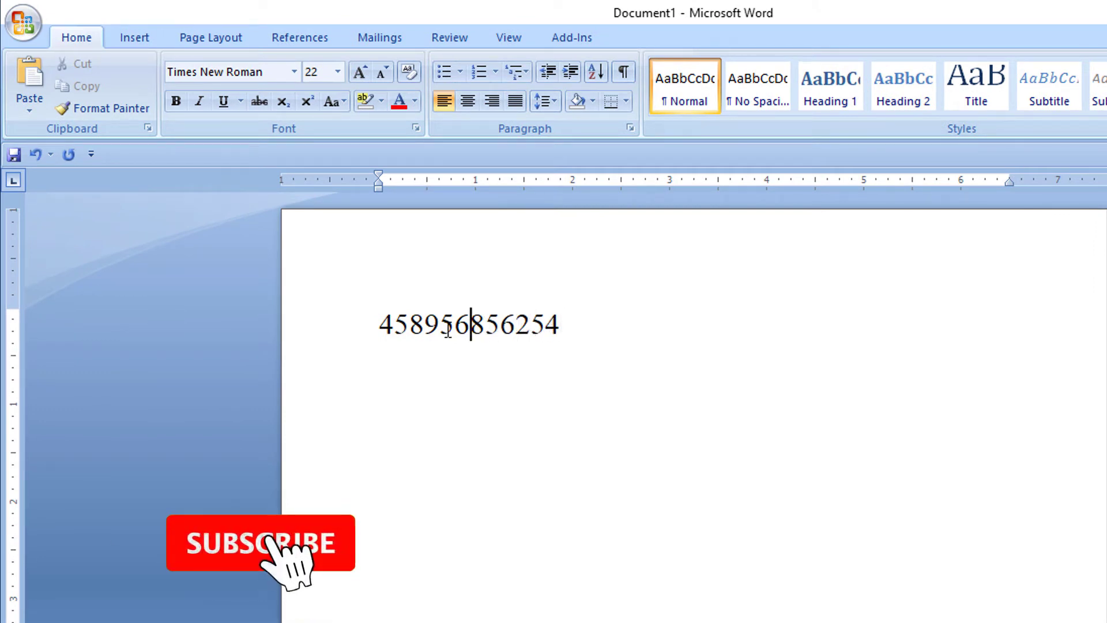
pyautogui.click(440, 327)
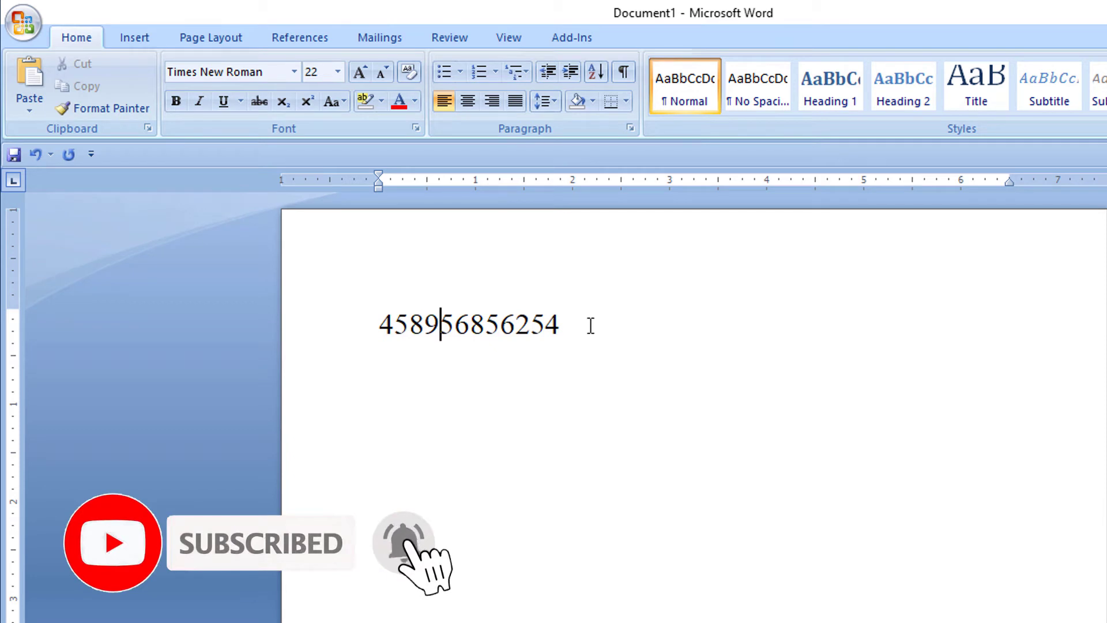
pyautogui.moveTo(588, 323); pyautogui.dragTo(366, 324)
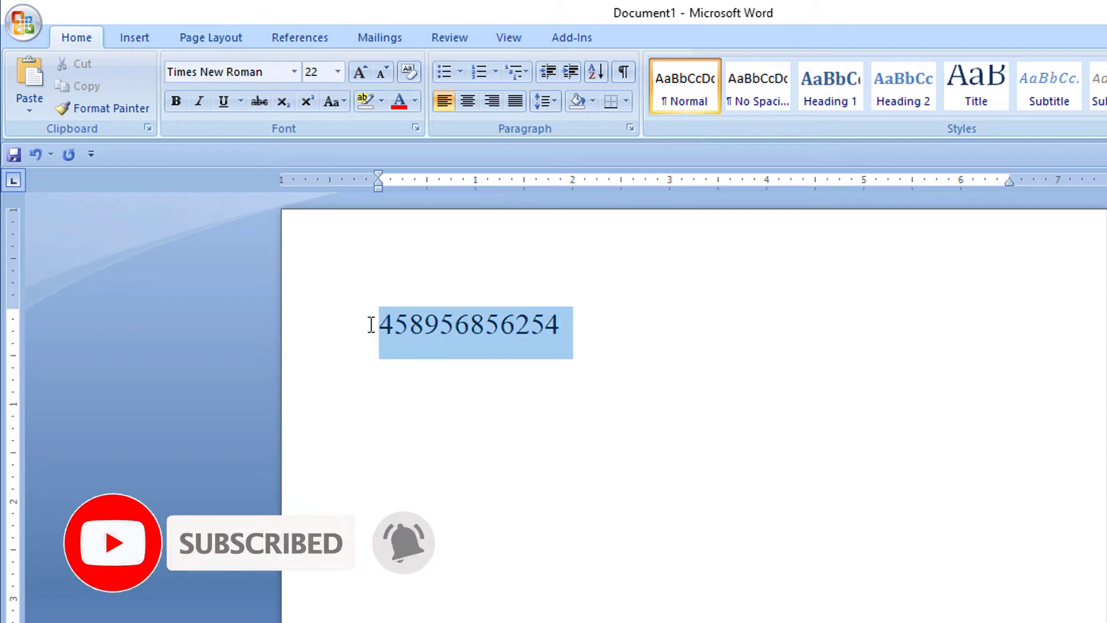
pyautogui.click(562, 333)
pyautogui.moveTo(562, 329); pyautogui.dragTo(381, 322)
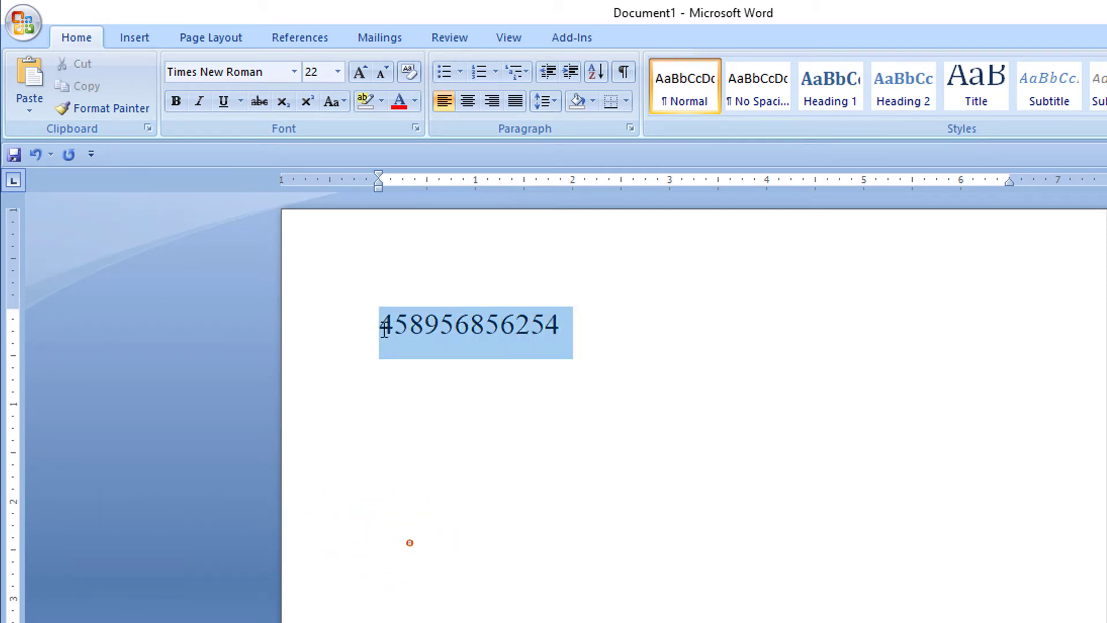
pyautogui.click(455, 360)
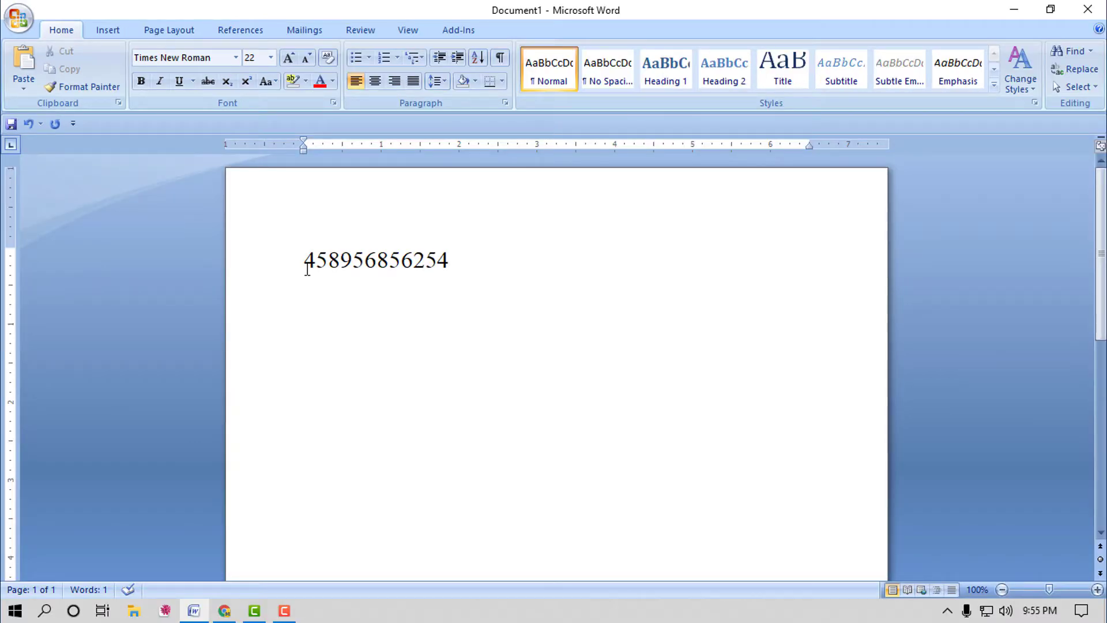
pyautogui.moveTo(301, 259); pyautogui.dragTo(452, 272)
pyautogui.hotkey('ctrl', 'c')
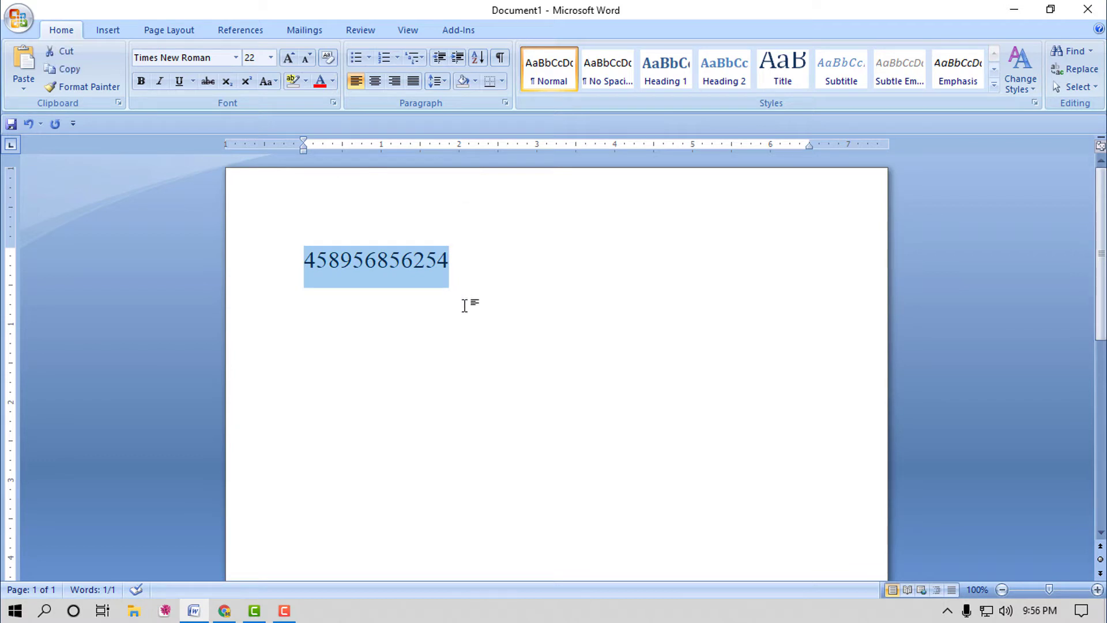
pyautogui.moveTo(453, 259); pyautogui.dragTo(307, 260)
pyautogui.click(224, 610)
pyautogui.hotkey('alt', 'Tab')
pyautogui.click(225, 611)
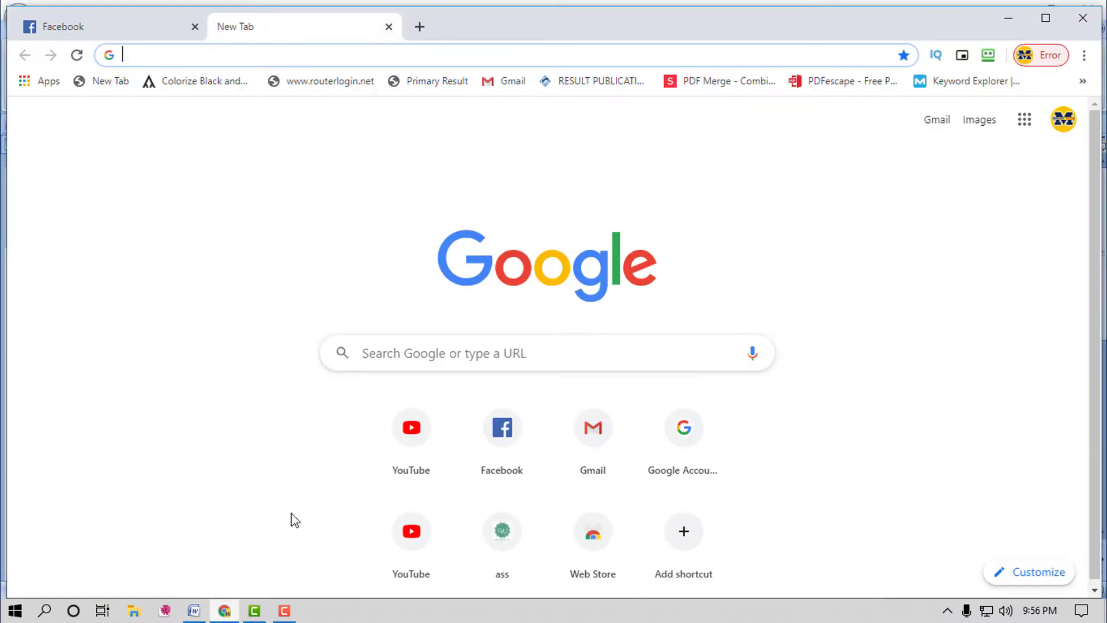
pyautogui.click(378, 358)
pyautogui.hotkey('ctrl', 'v')
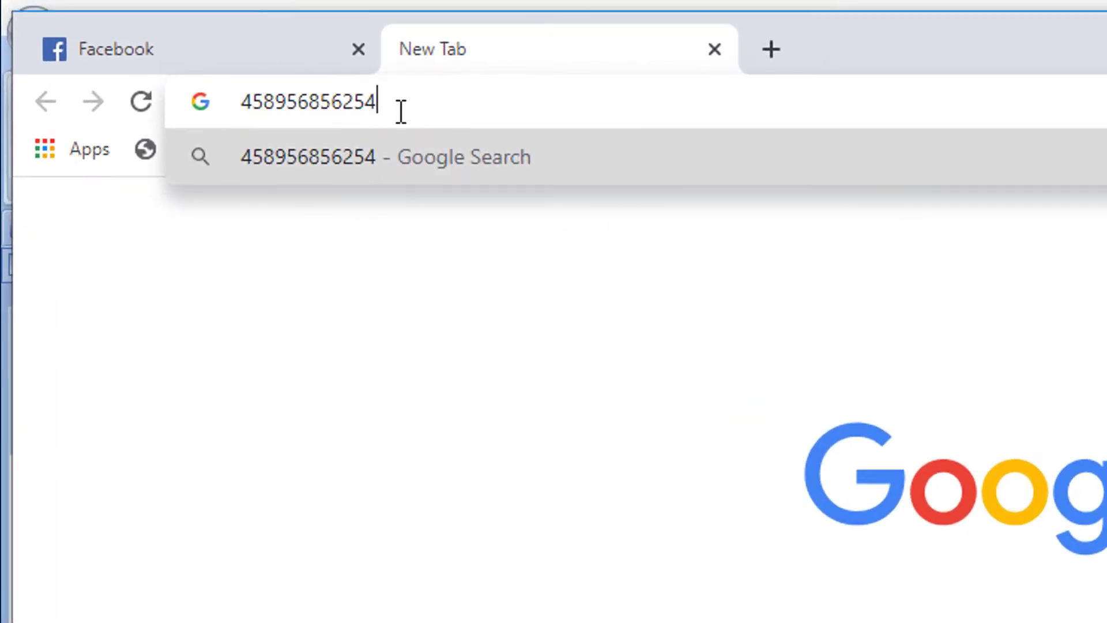
pyautogui.write('=')
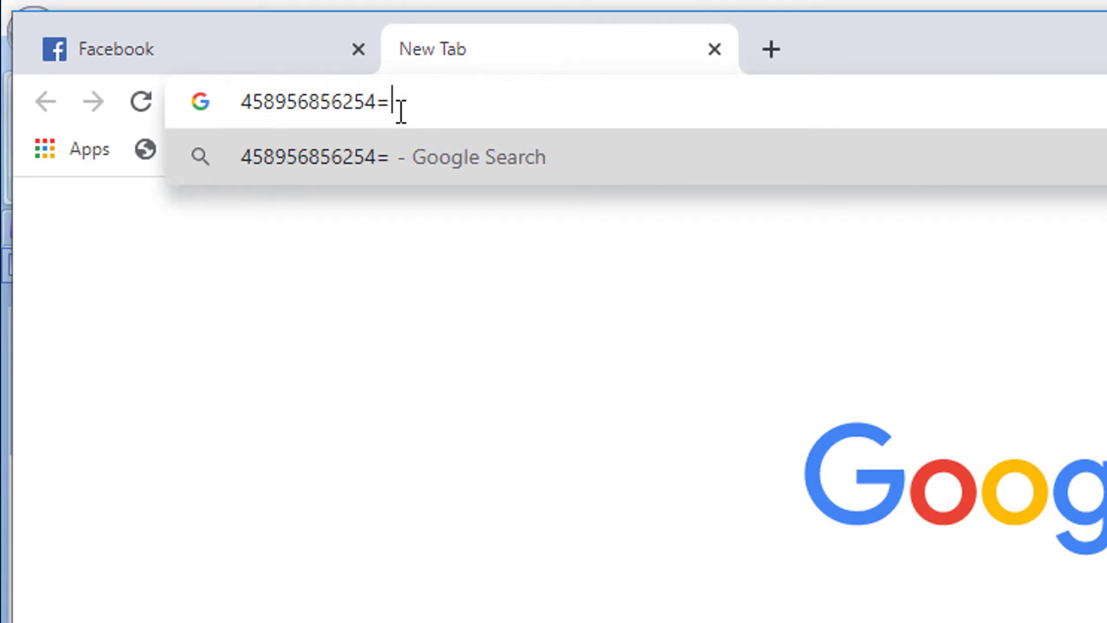
pyautogui.write('en')
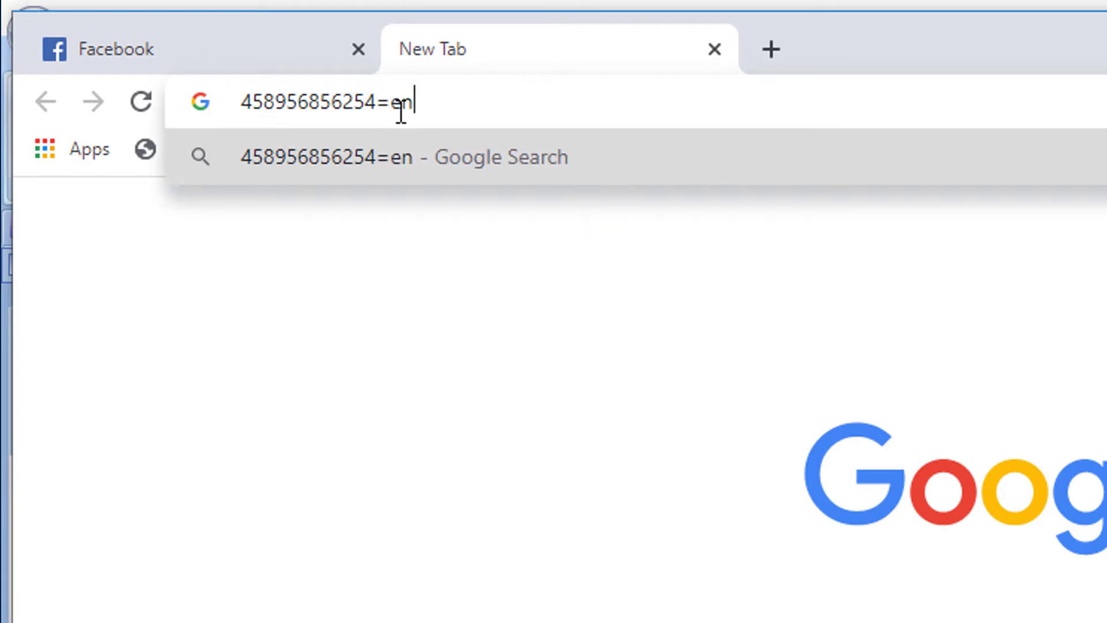
pyautogui.write('glis')
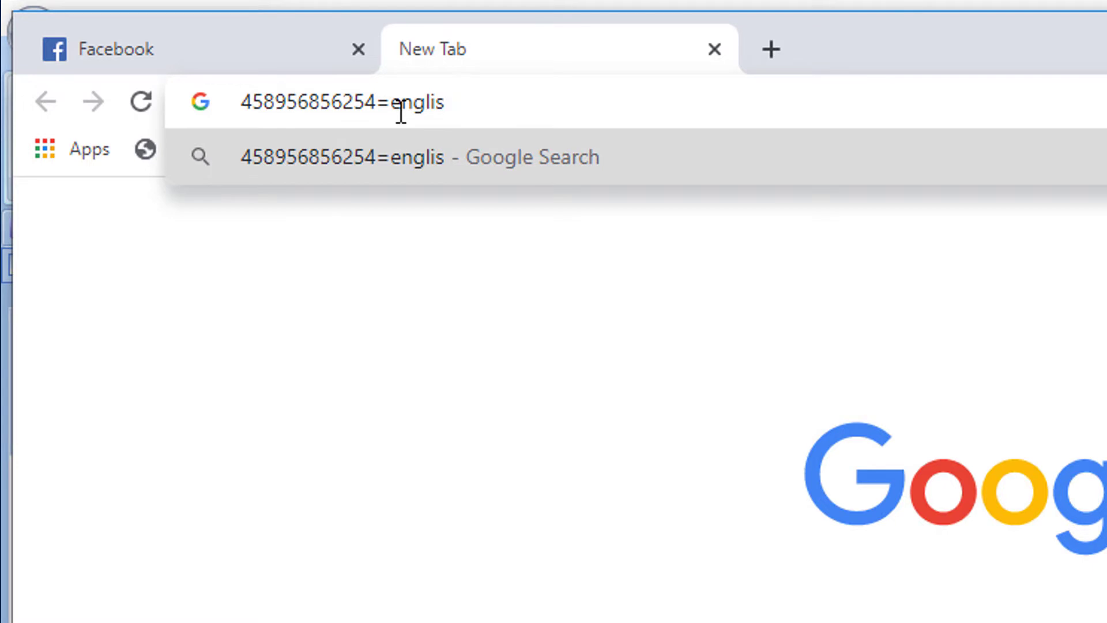
pyautogui.write('h')
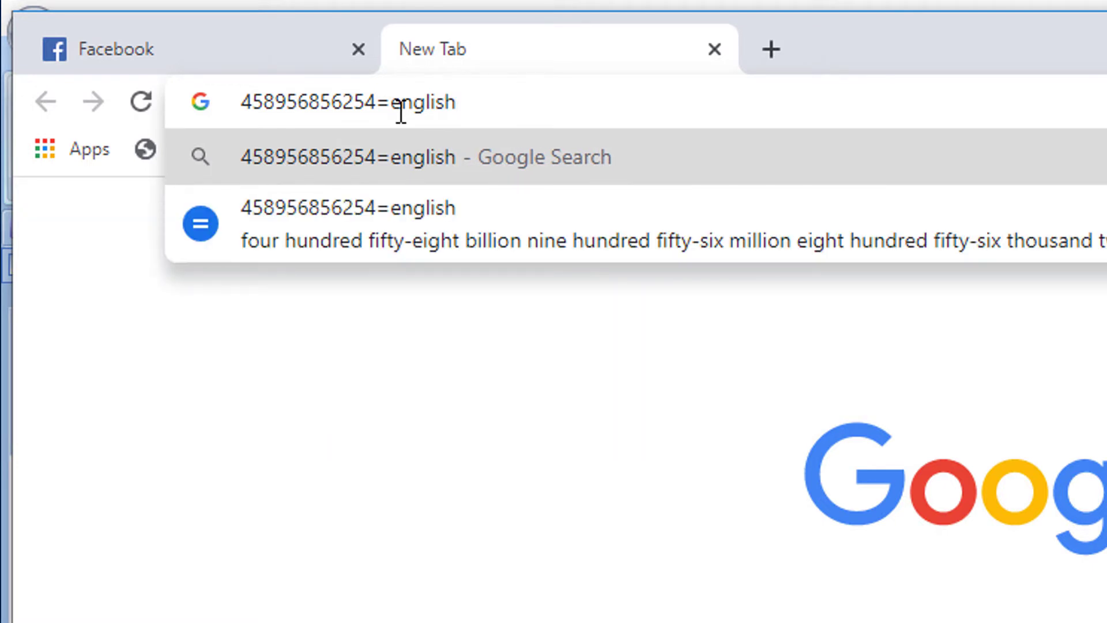
pyautogui.press('Return')
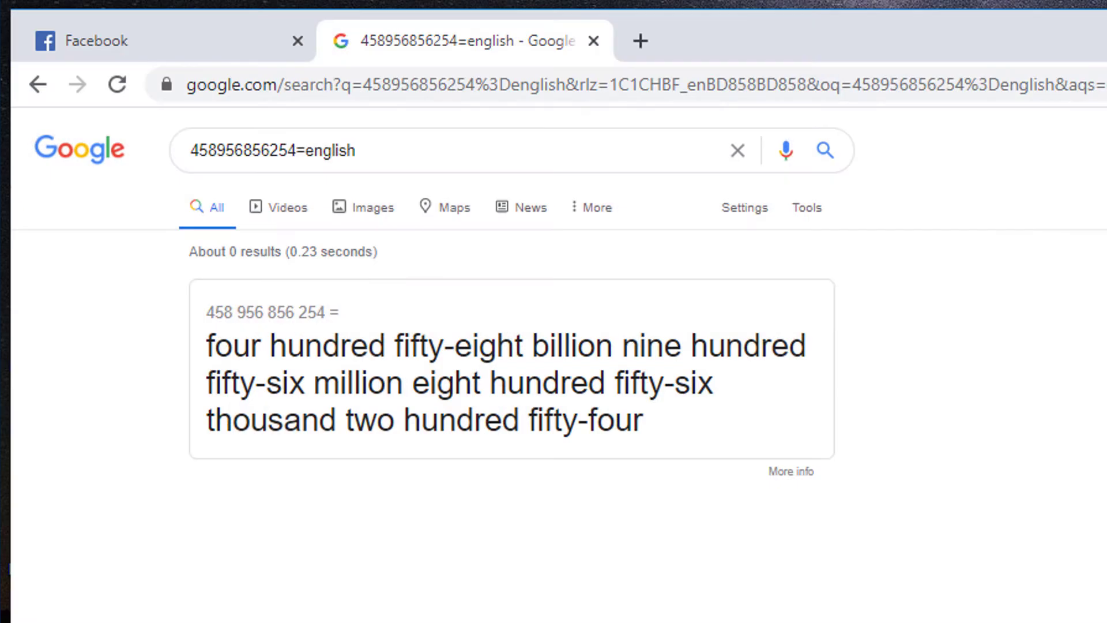
# Replace the number with 745895 and search 745895=english
pyautogui.moveTo(297, 146); pyautogui.dragTo(84, 138)
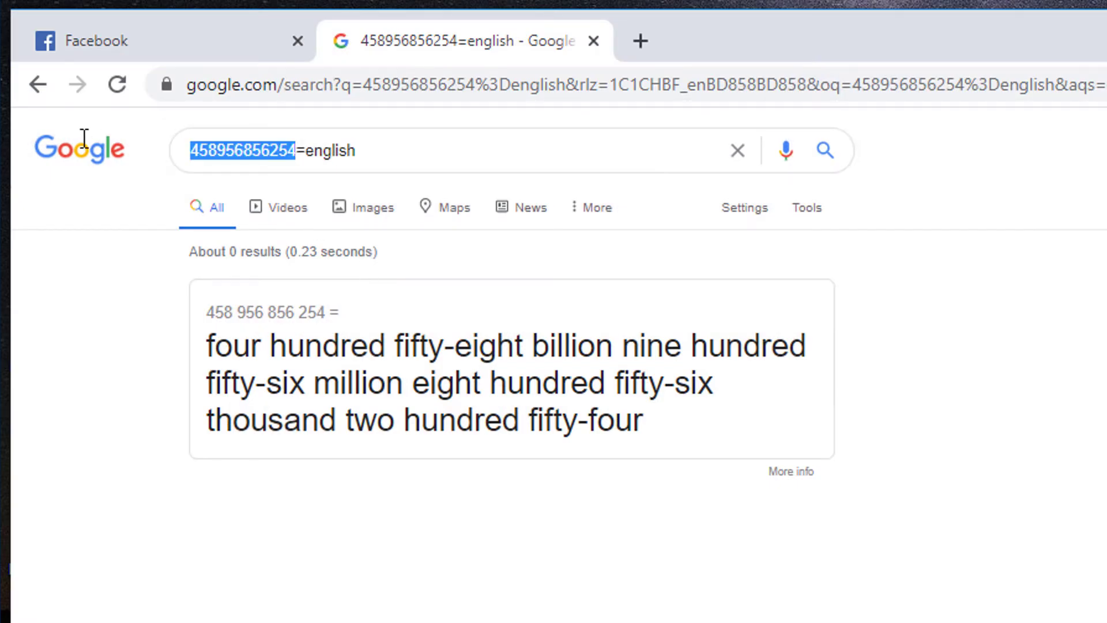
pyautogui.write('74589')
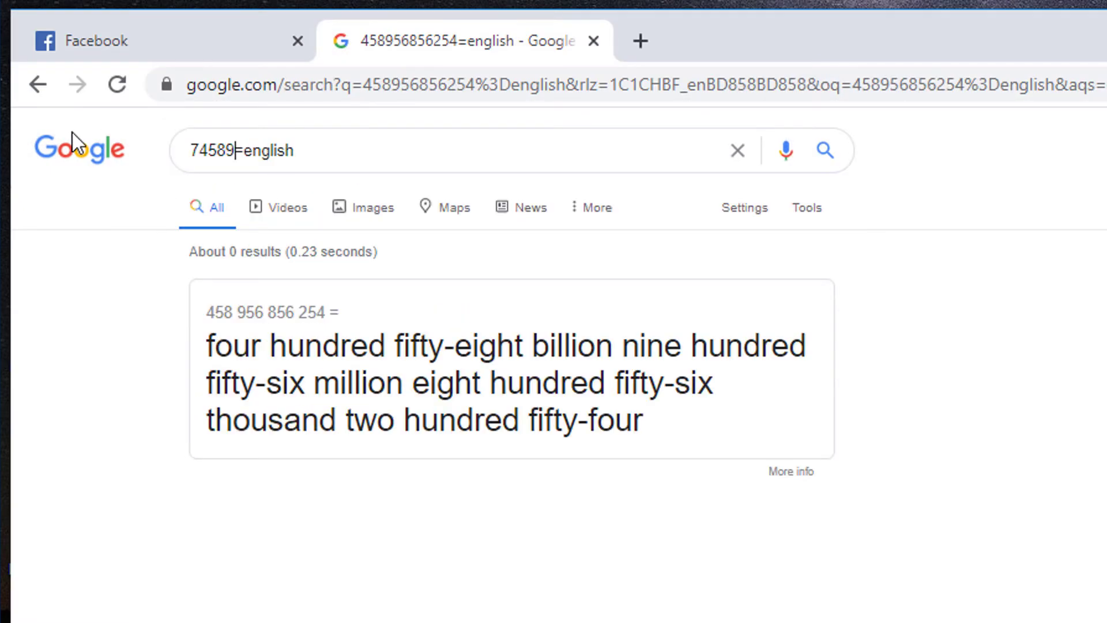
pyautogui.write('5')
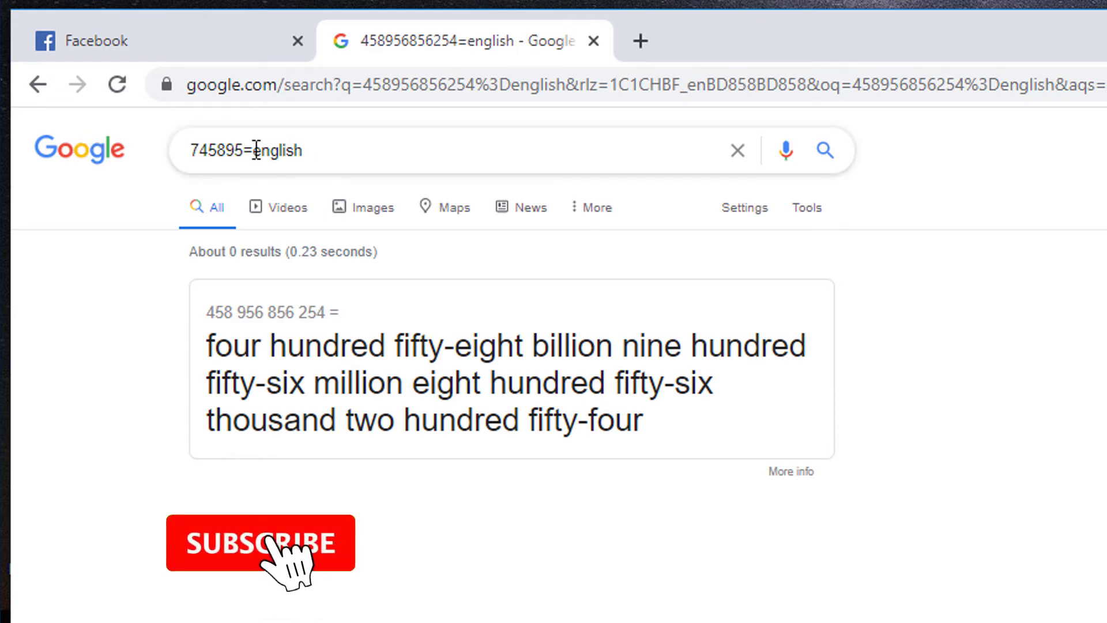
pyautogui.click(306, 150)
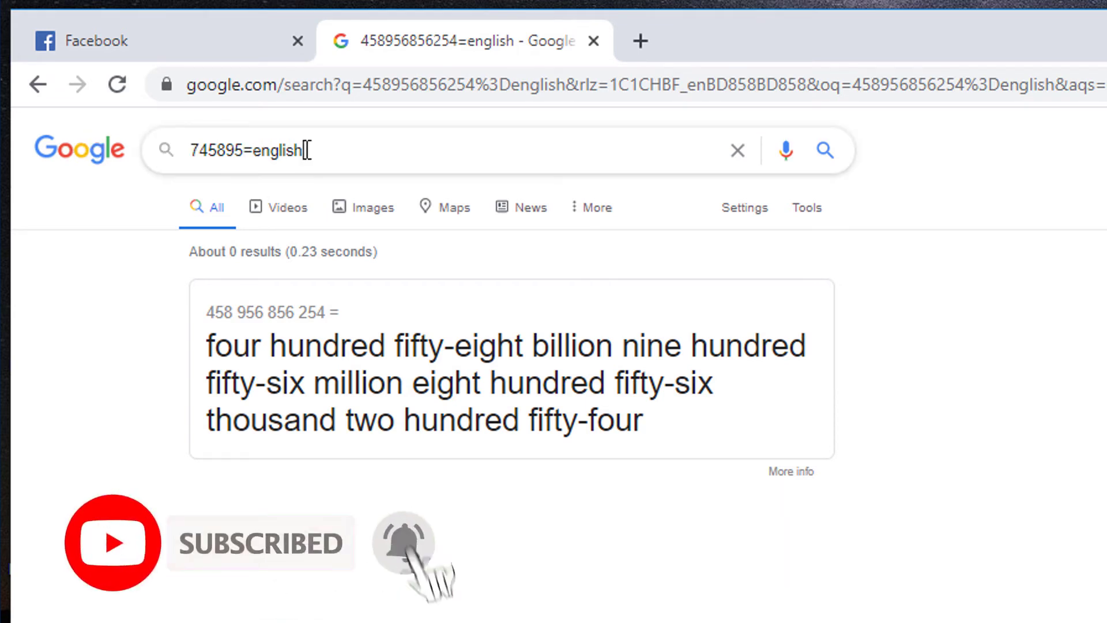
pyautogui.press('Return')
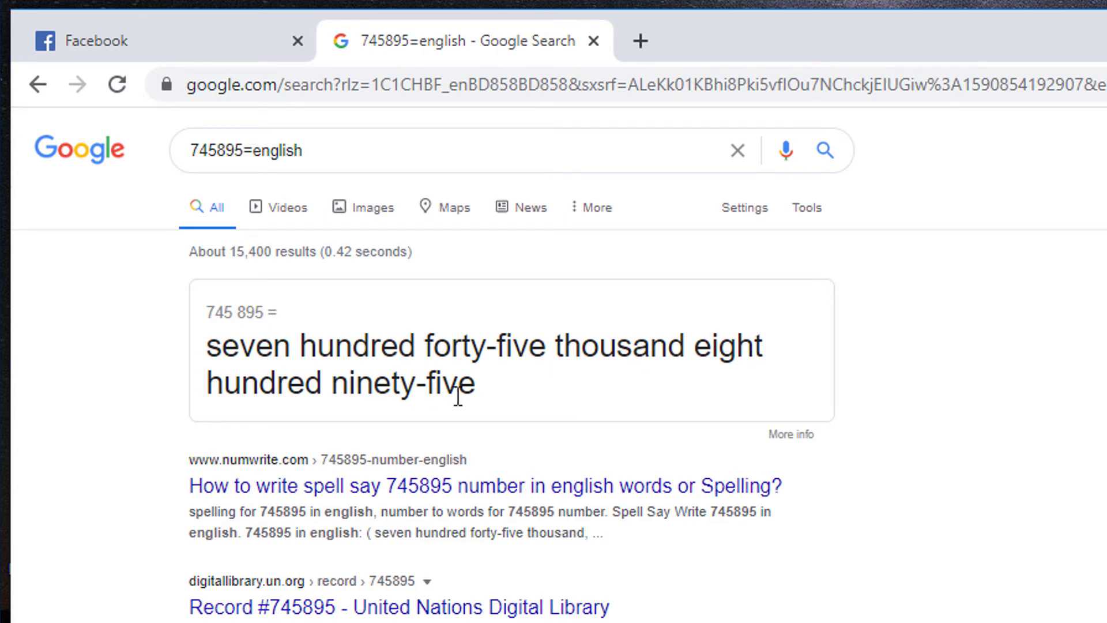
pyautogui.click(232, 153)
pyautogui.moveTo(199, 151); pyautogui.dragTo(191, 151)
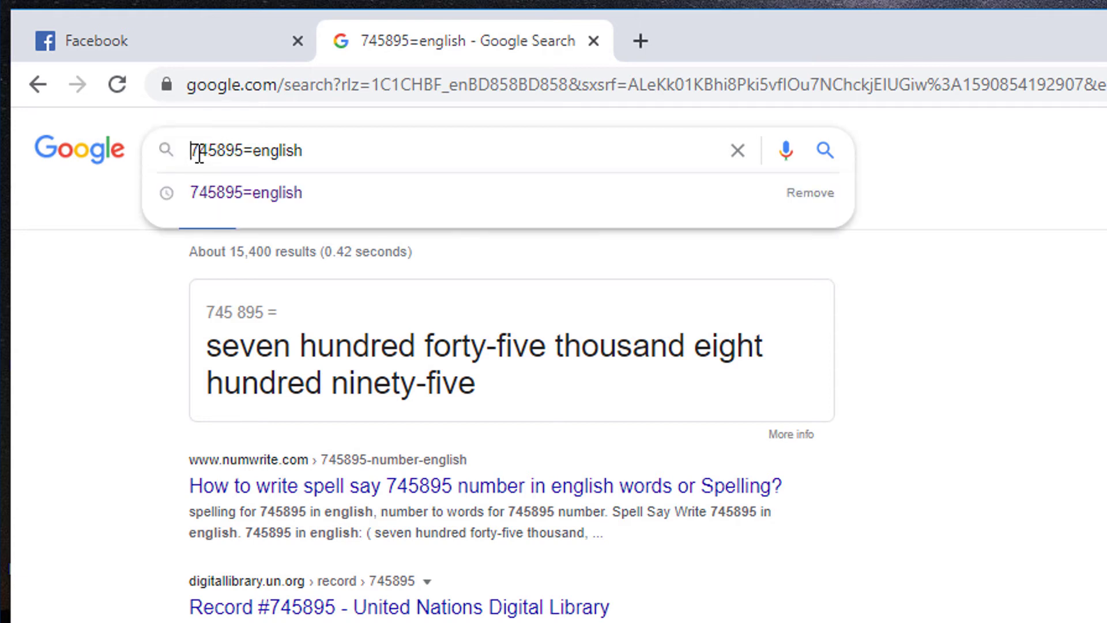